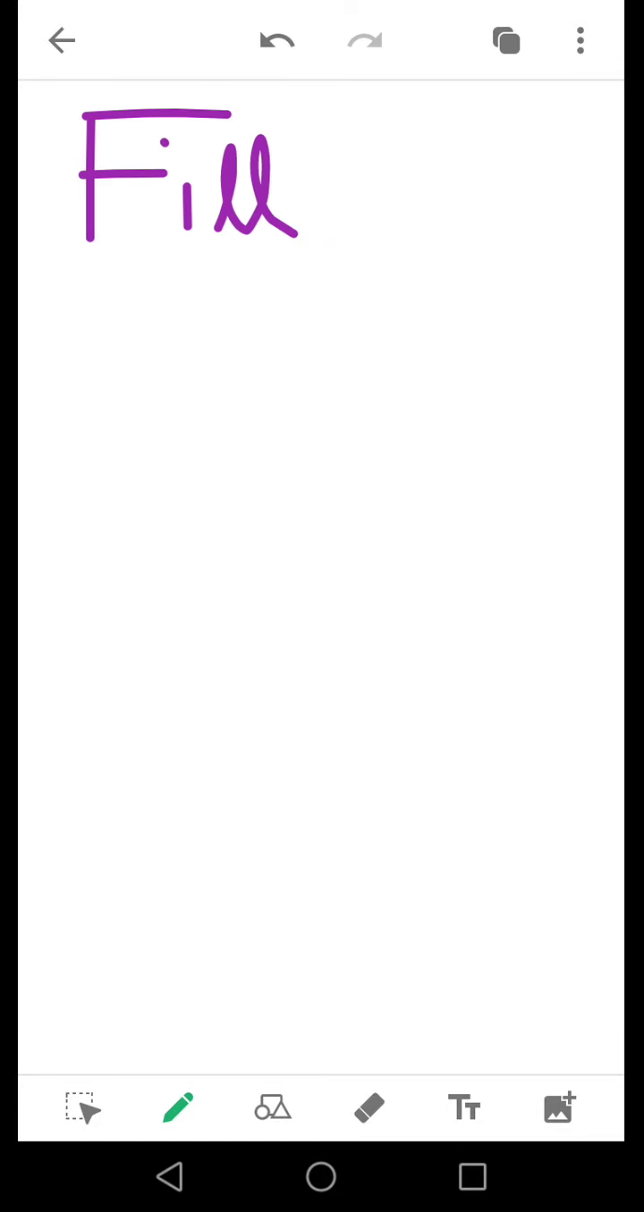
Handwrite 'Fill ups.' in purple with its full stop and underline it across the page.
mouse_move(338, 195)
mouse_down()
mouse_move(368, 201)
mouse_move(411, 264)
mouse_move(416, 297)
mouse_up()
mouse_move(374, 170)
mouse_down()
mouse_move(431, 204)
mouse_move(386, 235)
mouse_up()
drag(494, 183, 445, 249)
click(554, 219)
drag(61, 282, 499, 301)
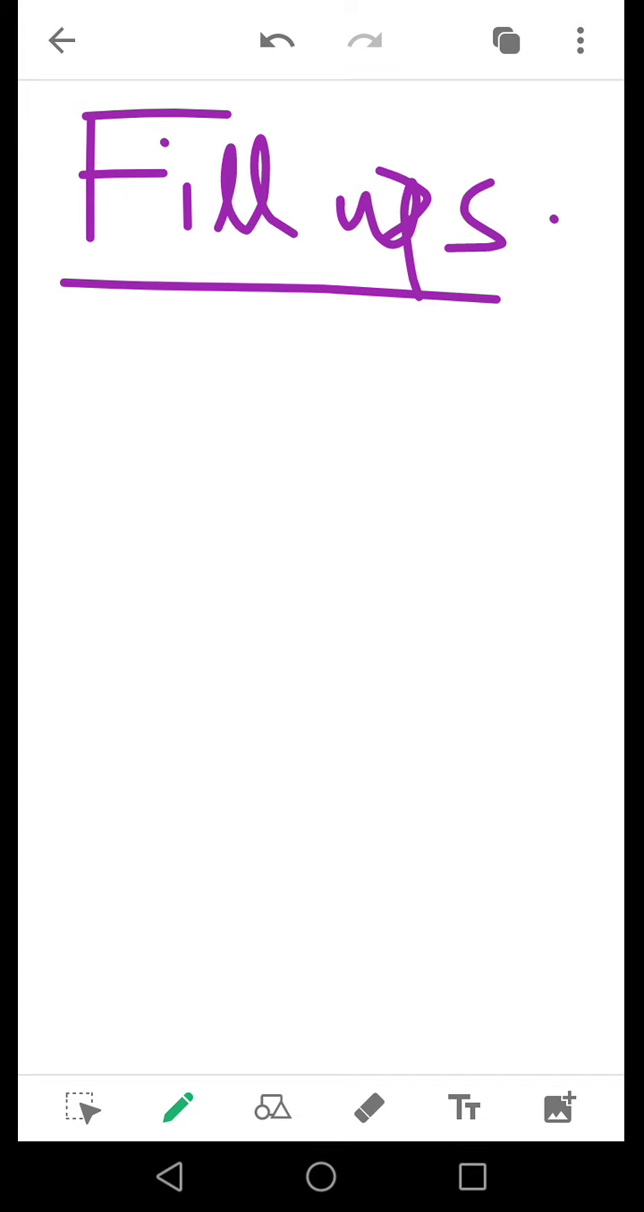
Write '1) 4092ml =' below the heading.
mouse_move(54, 356)
mouse_down()
mouse_move(86, 409)
mouse_move(109, 409)
mouse_up()
mouse_move(74, 305)
mouse_down()
mouse_move(148, 354)
mouse_move(92, 493)
mouse_up()
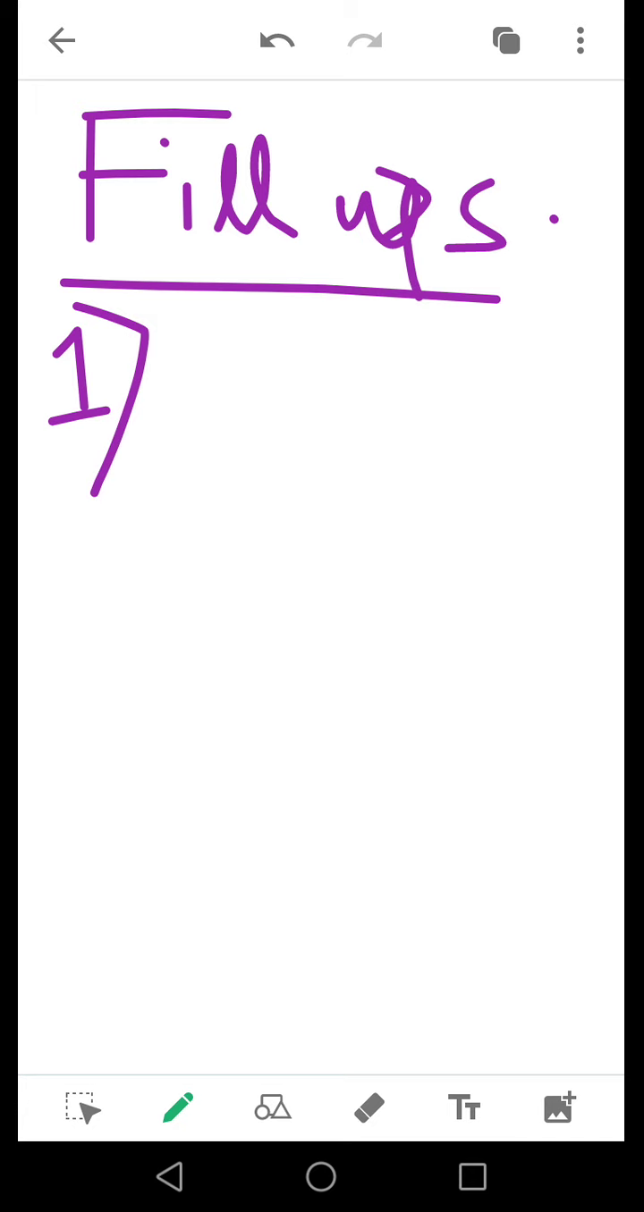
drag(179, 445, 165, 580)
mouse_move(205, 469)
mouse_down()
mouse_move(228, 472)
mouse_move(233, 489)
mouse_up()
mouse_move(260, 470)
mouse_down()
mouse_move(299, 503)
mouse_move(312, 567)
mouse_up()
mouse_move(343, 496)
mouse_down()
mouse_move(344, 536)
mouse_move(405, 542)
mouse_move(493, 566)
mouse_move(591, 562)
mouse_up()
mouse_move(73, 649)
mouse_down()
mouse_move(127, 648)
mouse_move(128, 683)
mouse_up()
Add the '___ l and ___ ml' answer blanks for question 1.
mouse_move(182, 704)
mouse_down()
mouse_move(366, 713)
mouse_move(401, 740)
mouse_move(465, 715)
mouse_move(497, 742)
mouse_move(556, 743)
mouse_up()
mouse_move(585, 694)
mouse_down()
mouse_move(548, 735)
mouse_move(611, 758)
mouse_up()
drag(83, 837, 340, 851)
mouse_move(387, 847)
mouse_down()
mouse_move(436, 845)
mouse_move(519, 863)
mouse_move(586, 906)
mouse_up()
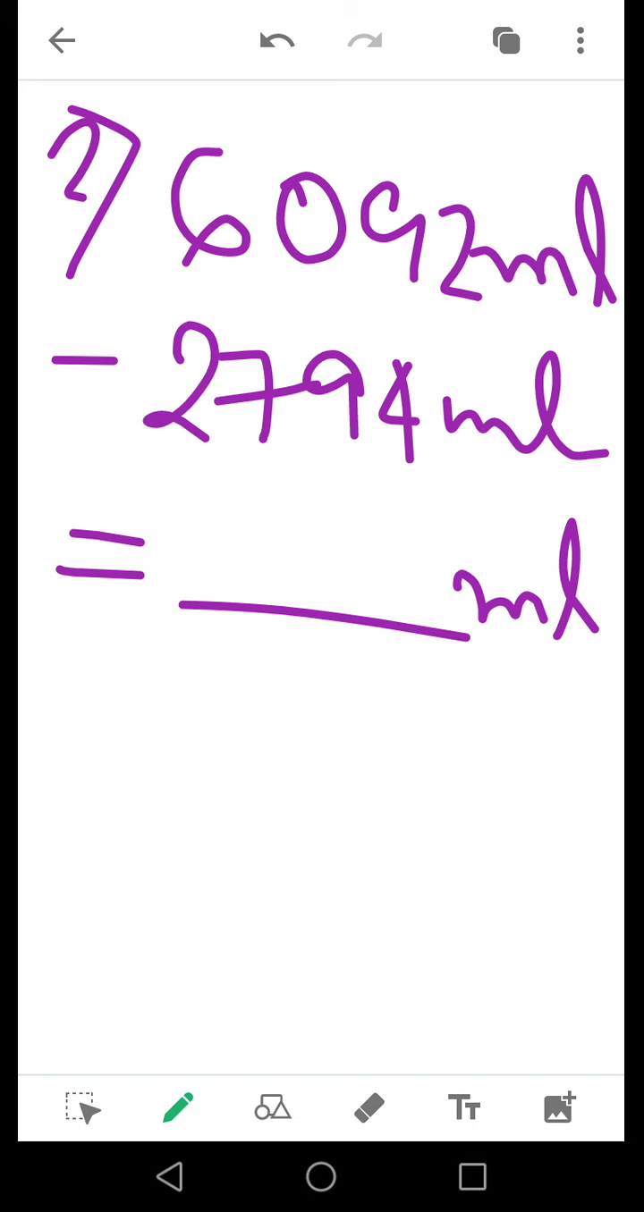
Number the next question '3)' beneath the subtraction fill-up.
mouse_move(42, 694)
mouse_down()
mouse_move(79, 681)
mouse_move(72, 760)
mouse_move(34, 757)
mouse_up()
drag(52, 655, 92, 831)
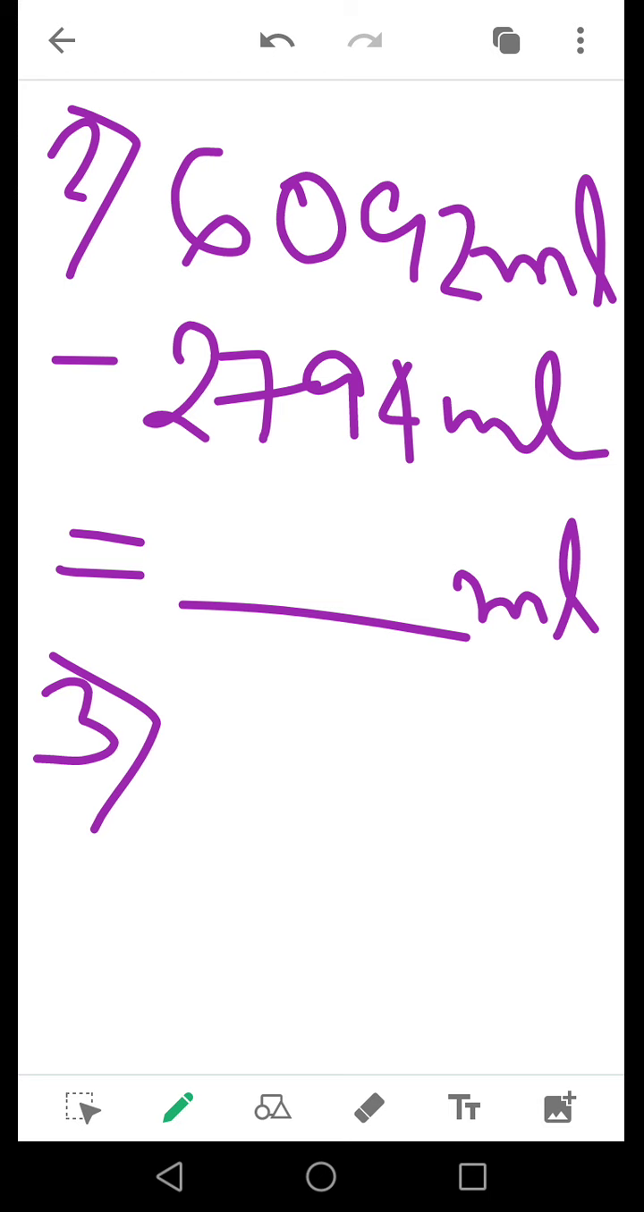
Write a first attempt at the amount '1l72ml' for question 3.
drag(206, 712, 204, 831)
mouse_move(254, 838)
mouse_down()
mouse_move(277, 808)
mouse_move(329, 831)
mouse_up()
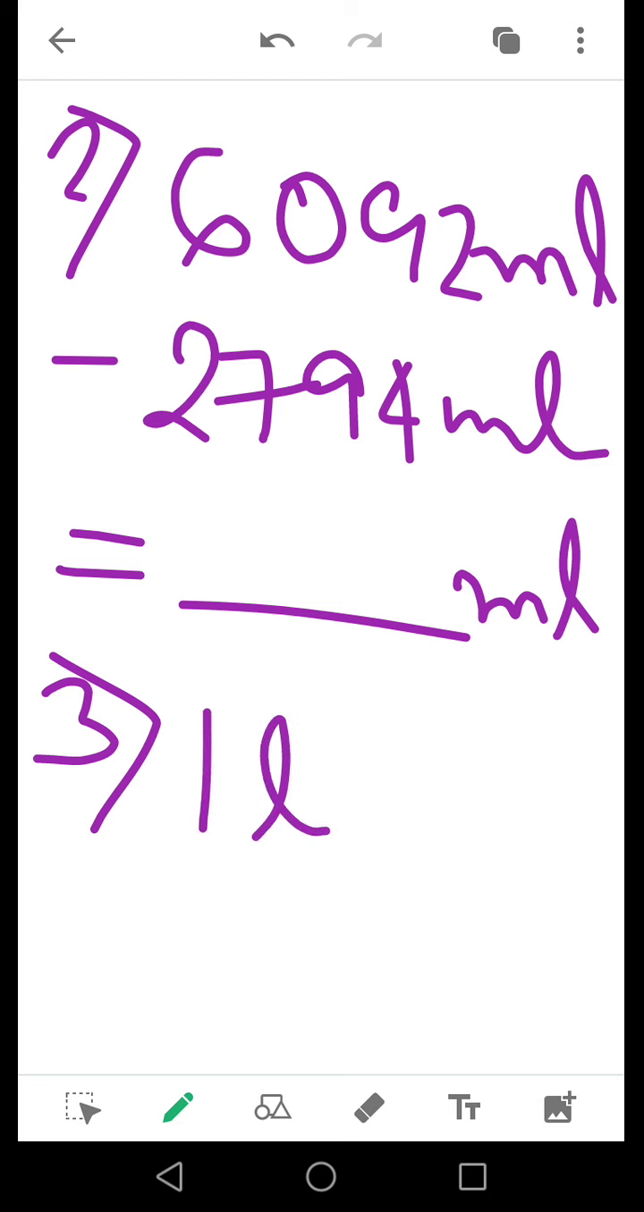
mouse_move(376, 753)
mouse_down()
mouse_move(456, 756)
mouse_move(438, 836)
mouse_up()
drag(411, 796, 483, 792)
mouse_move(478, 767)
mouse_down()
mouse_move(492, 831)
mouse_move(542, 853)
mouse_up()
mouse_move(572, 769)
mouse_down()
mouse_move(544, 874)
mouse_move(257, 779)
mouse_move(286, 741)
mouse_move(329, 794)
mouse_move(498, 850)
mouse_up()
Erase the mistaken amount, rewrite '1l72ml' in purple and add a minus sign below.
click(369, 1108)
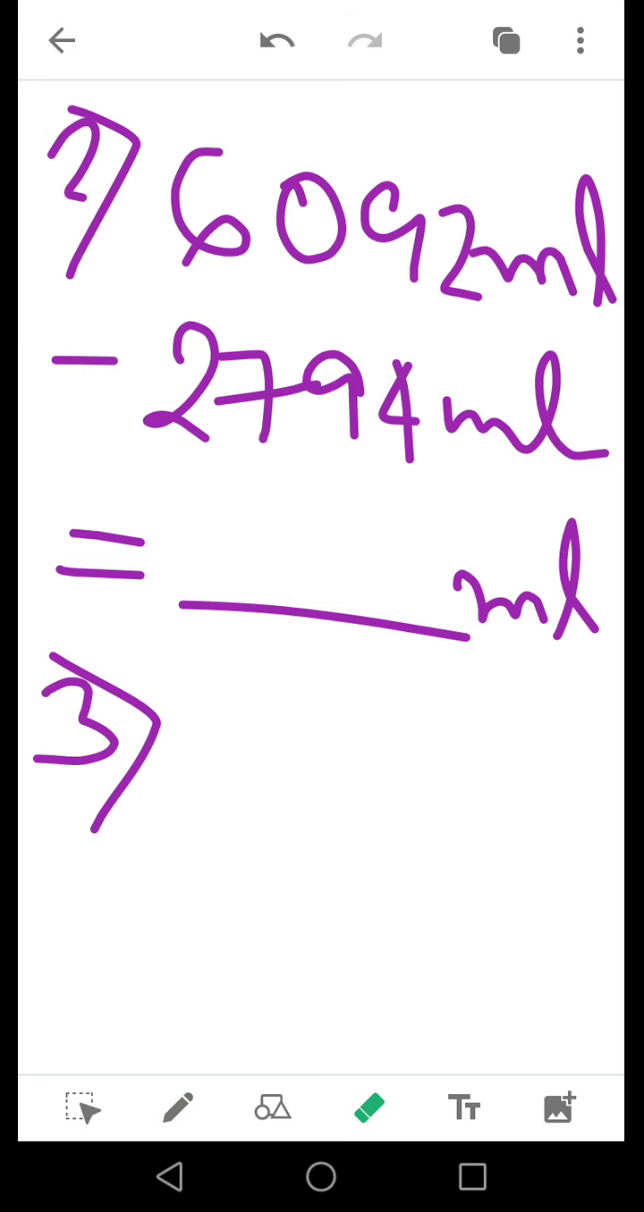
click(177, 1109)
mouse_move(131, 807)
mouse_down()
mouse_move(139, 889)
mouse_move(199, 882)
mouse_move(247, 902)
mouse_up()
mouse_move(261, 839)
mouse_down()
mouse_move(287, 837)
mouse_move(290, 917)
mouse_up()
mouse_move(337, 857)
mouse_down()
mouse_move(356, 885)
mouse_move(392, 907)
mouse_up()
mouse_move(397, 897)
mouse_down()
mouse_move(465, 922)
mouse_move(535, 833)
mouse_move(572, 926)
mouse_up()
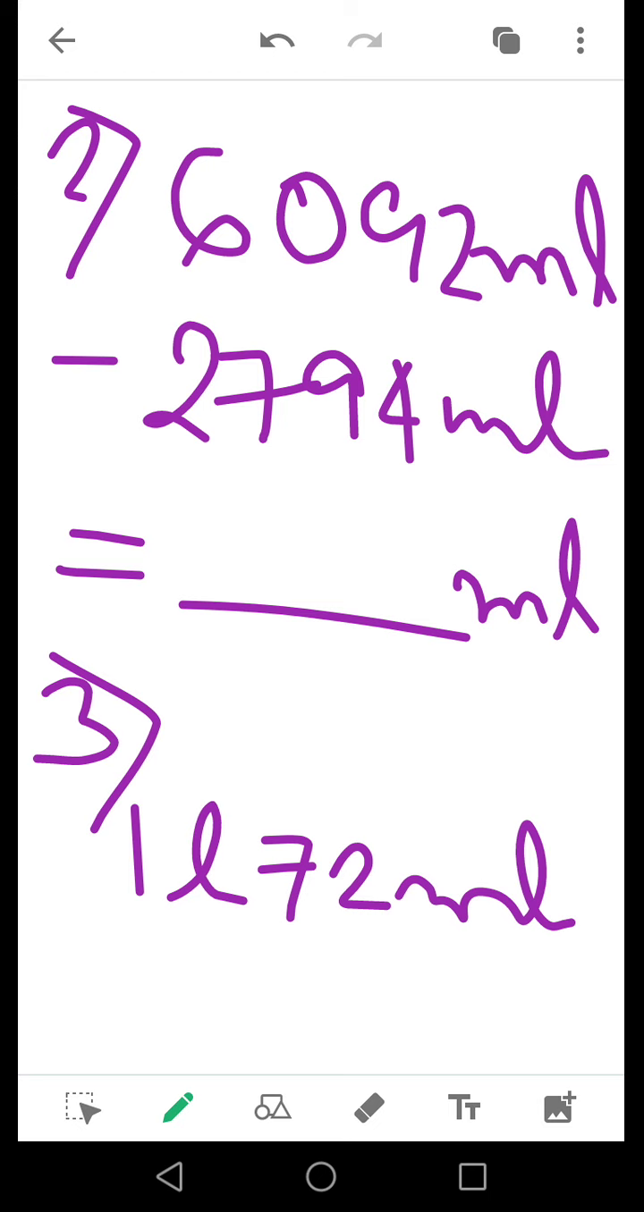
drag(113, 976, 175, 981)
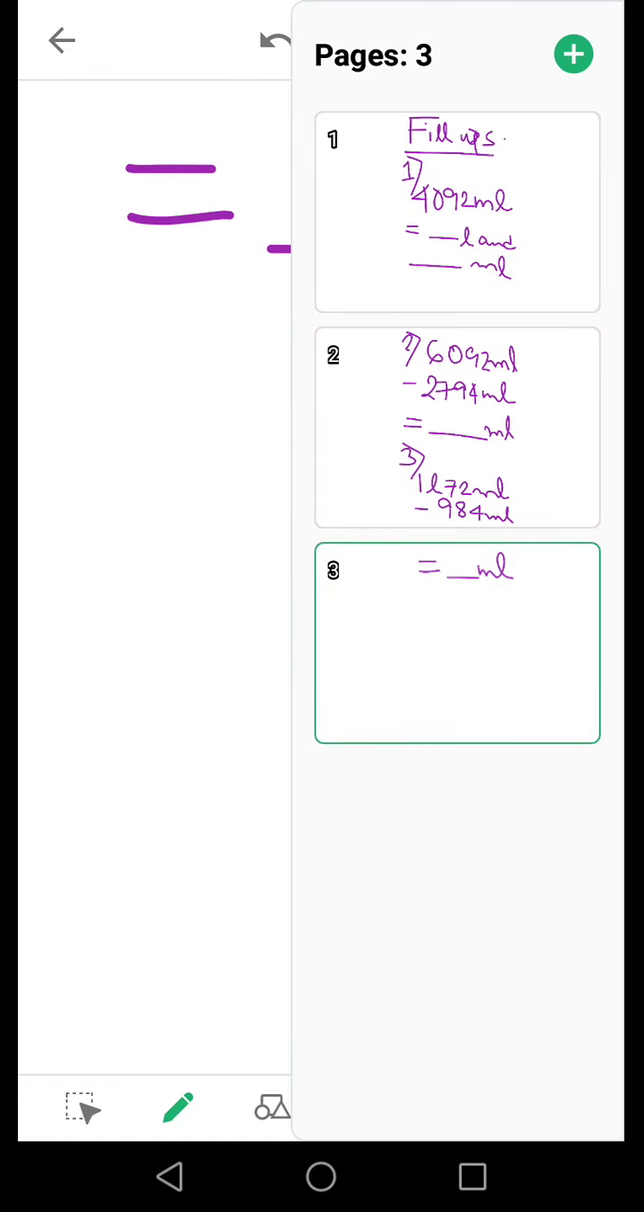
Review page 2 from its thumbnail, then reopen the page list to return to page 3.
click(457, 427)
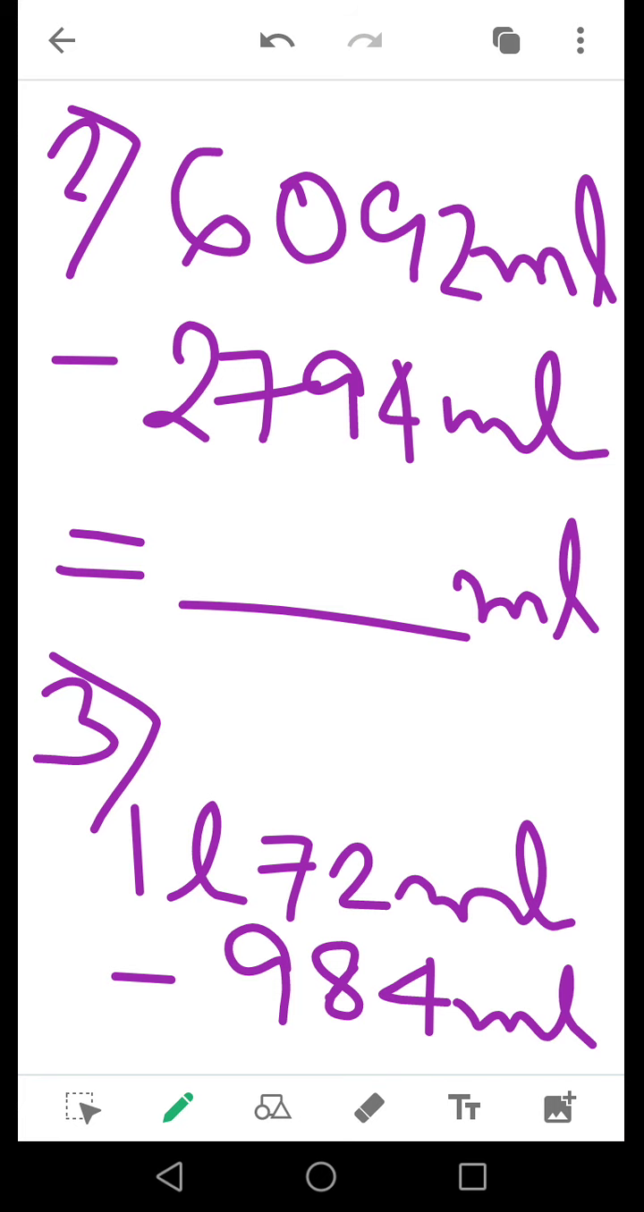
click(505, 40)
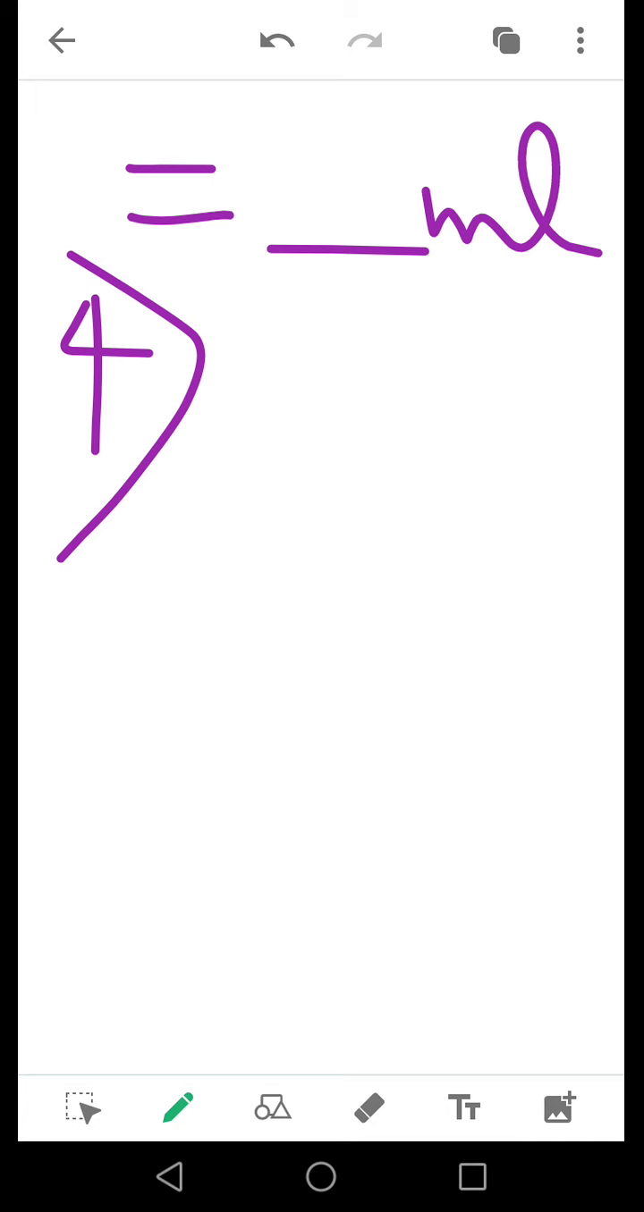
Write '6l8ml' with a minus sign below it for question 4.
drag(147, 503, 94, 587)
mouse_move(207, 604)
mouse_down()
mouse_move(255, 536)
mouse_move(304, 586)
mouse_up()
drag(325, 572, 310, 586)
mouse_move(375, 548)
mouse_down()
mouse_move(407, 584)
mouse_move(499, 609)
mouse_move(573, 598)
mouse_up()
mouse_move(43, 688)
mouse_down()
mouse_move(159, 691)
mouse_move(172, 741)
mouse_up()
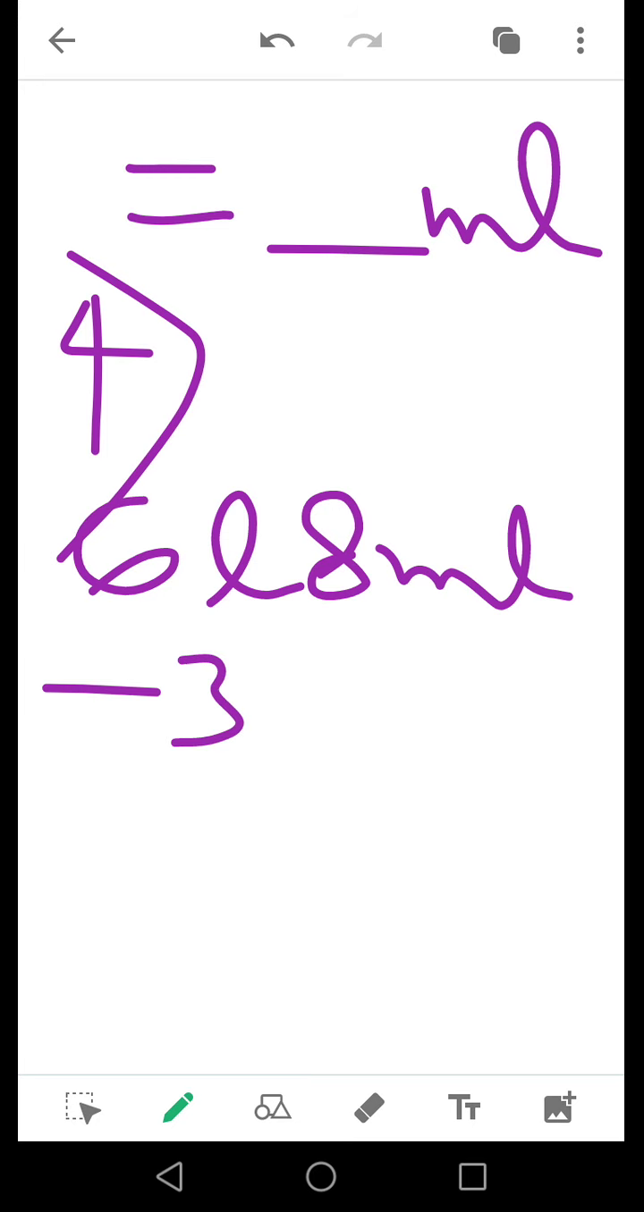
Write '3l929ml', the equals sign and the litres answer blank.
mouse_move(281, 758)
mouse_down()
mouse_move(306, 716)
mouse_move(343, 761)
mouse_up()
mouse_move(360, 687)
mouse_down()
mouse_move(392, 731)
mouse_move(402, 783)
mouse_up()
drag(439, 698, 486, 753)
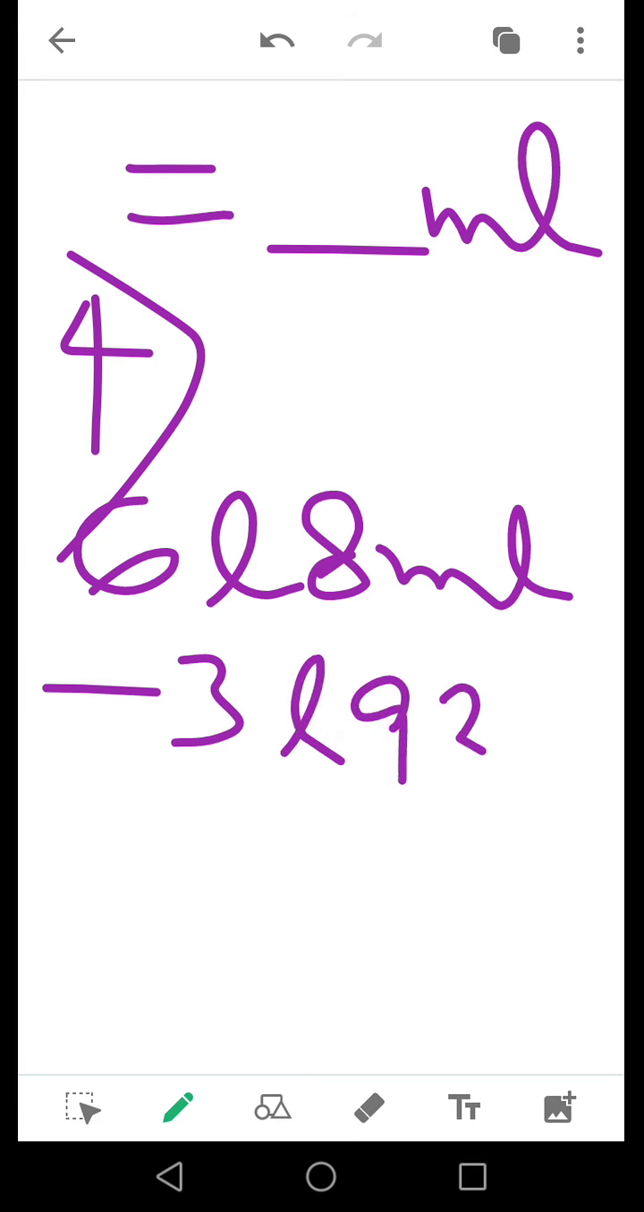
drag(556, 690, 549, 787)
mouse_move(349, 824)
mouse_down()
mouse_move(438, 832)
mouse_move(566, 891)
mouse_up()
drag(78, 893, 126, 889)
drag(55, 951, 119, 955)
drag(167, 968, 550, 997)
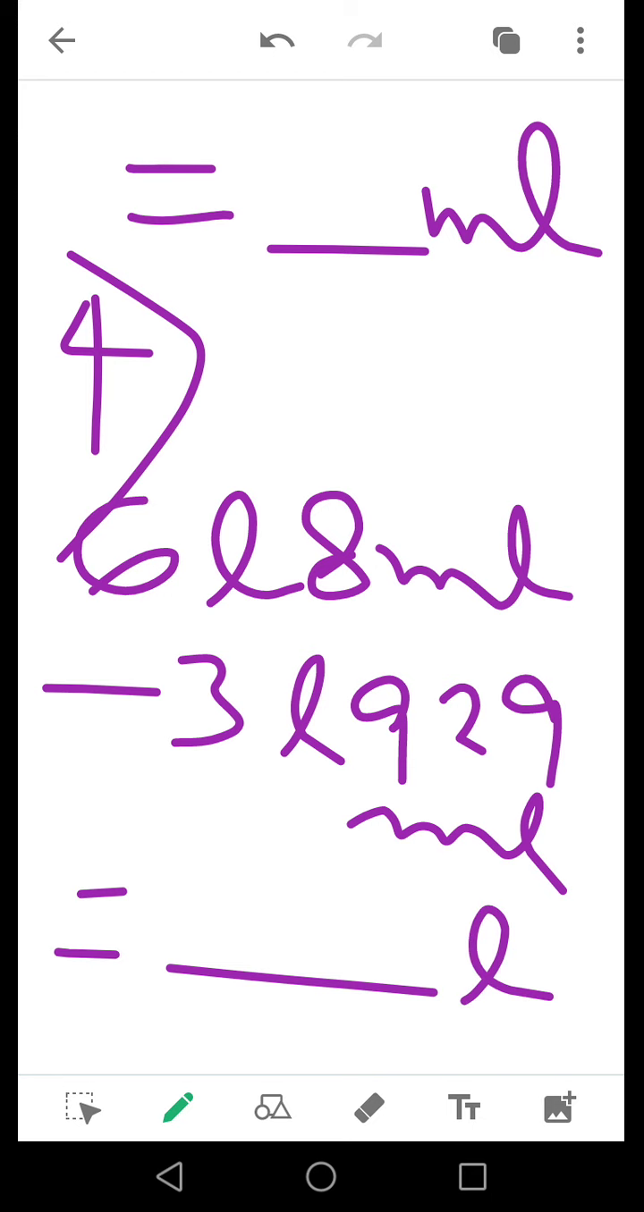
Add new blank pages from the Pages panel, moving on to a fifth page.
click(505, 40)
click(570, 51)
click(506, 39)
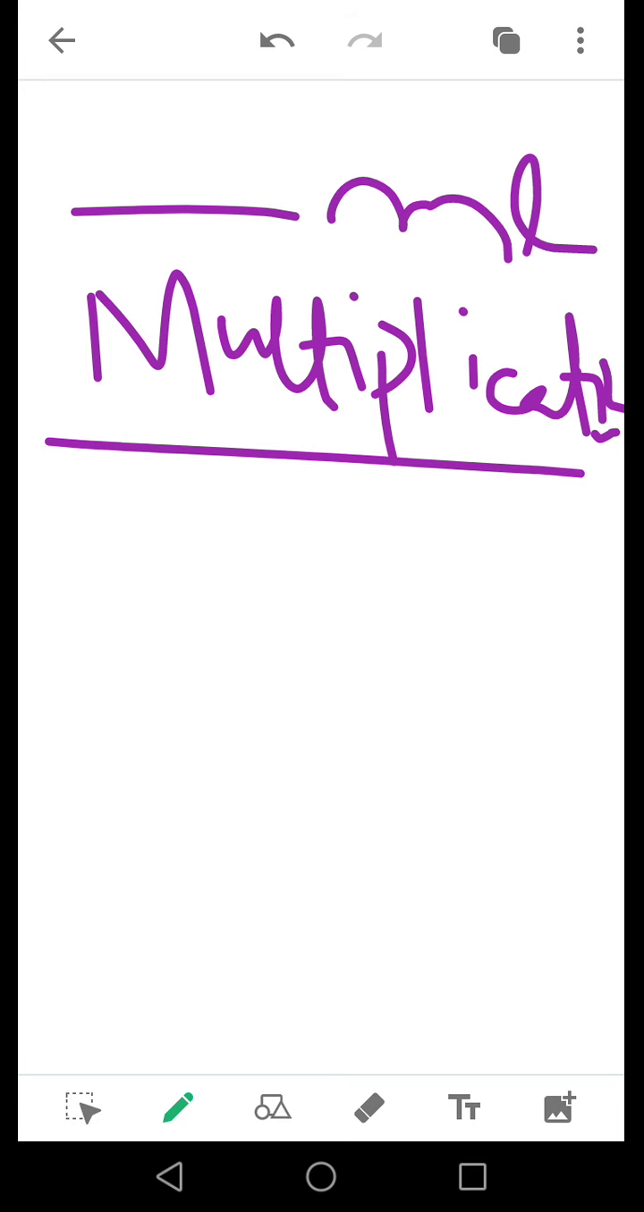
Erase a mistaken 1 and write the question number '5)' under the Multiplication heading.
drag(68, 534, 77, 581)
drag(41, 592, 72, 585)
click(369, 1109)
drag(49, 644, 72, 555)
click(178, 1110)
mouse_move(53, 516)
mouse_down()
mouse_move(109, 512)
mouse_move(65, 598)
mouse_up()
mouse_move(69, 490)
mouse_down()
mouse_move(81, 630)
mouse_move(49, 692)
mouse_up()
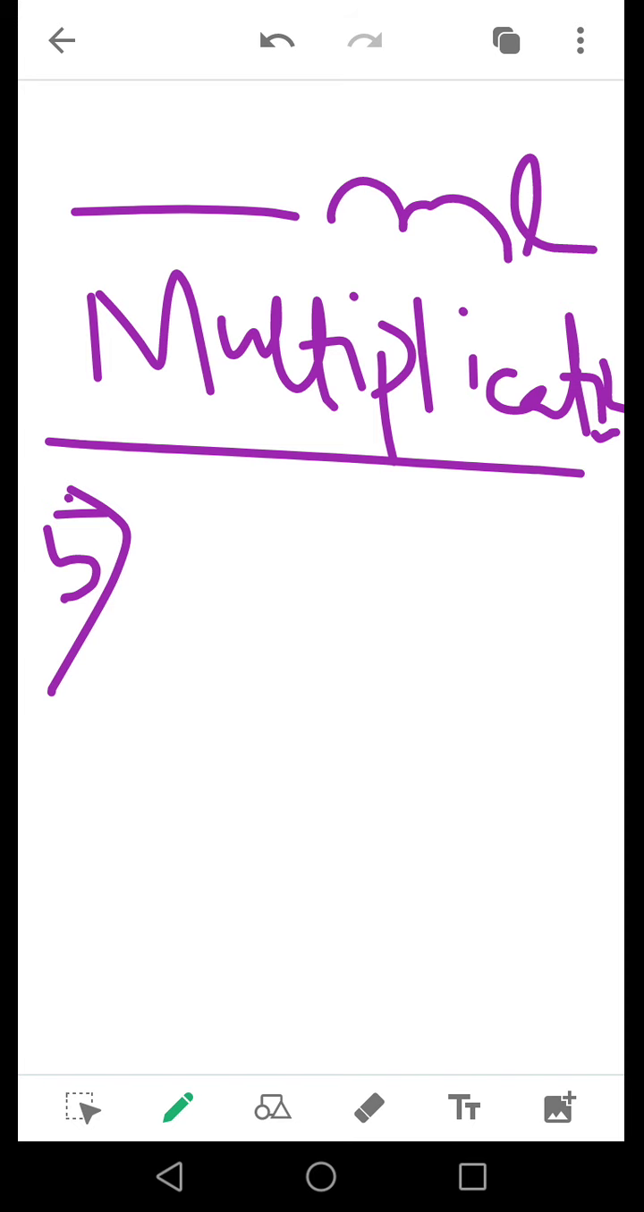
Write '2l75ml × 8' for question 5.
mouse_move(176, 564)
mouse_down()
mouse_move(215, 612)
mouse_move(260, 644)
mouse_up()
mouse_move(264, 610)
mouse_down()
mouse_move(288, 599)
mouse_move(341, 618)
mouse_move(391, 578)
mouse_move(380, 632)
mouse_up()
mouse_move(359, 582)
mouse_down()
mouse_move(405, 582)
mouse_move(472, 560)
mouse_up()
mouse_move(394, 559)
mouse_down()
mouse_move(434, 608)
mouse_move(412, 647)
mouse_up()
drag(453, 606, 601, 656)
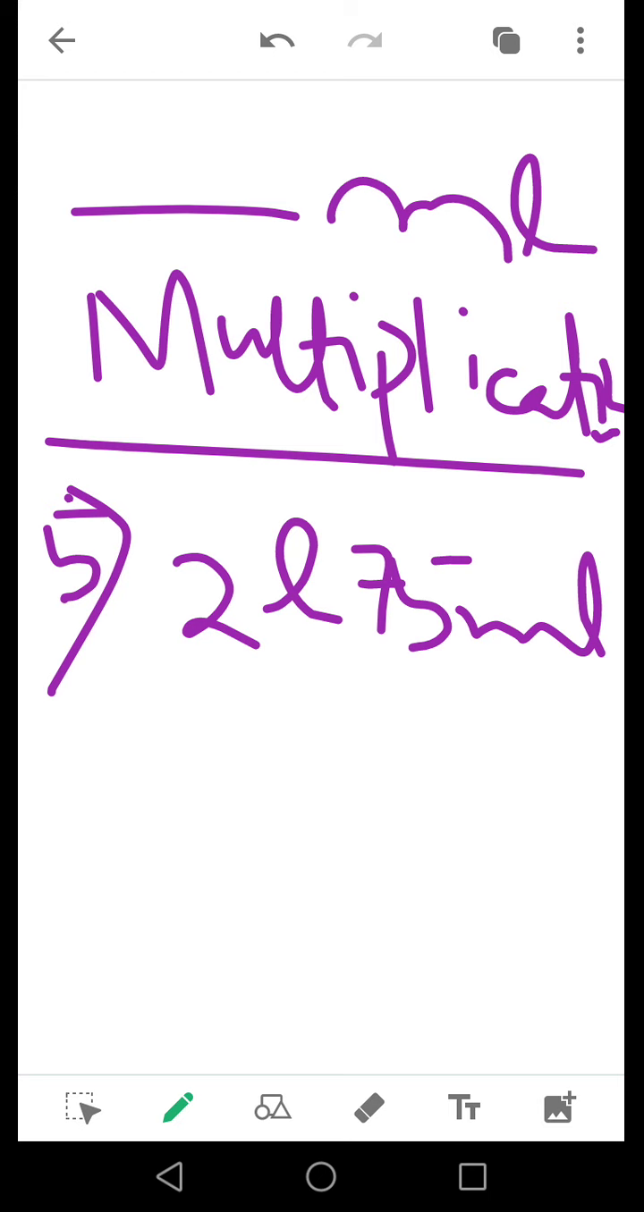
drag(242, 690, 325, 785)
drag(300, 694, 225, 774)
mouse_move(356, 754)
mouse_down()
mouse_move(398, 707)
mouse_move(406, 711)
mouse_move(362, 746)
mouse_up()
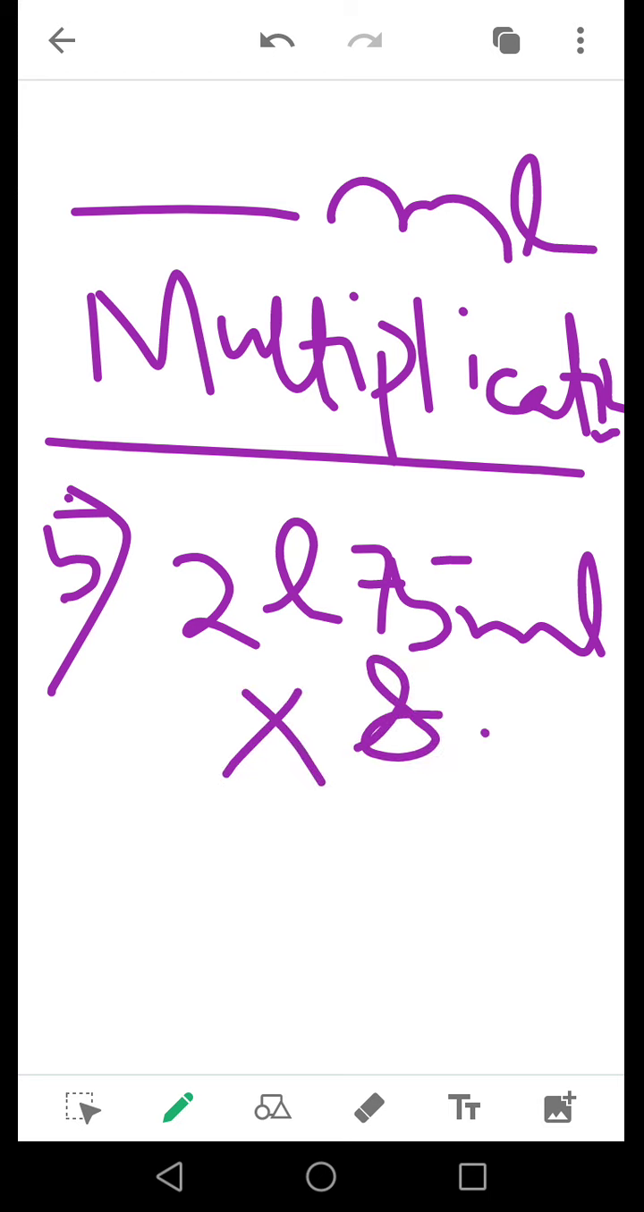
Erase and neatly rewrite the 75 after 2l, then number the next question '6)'.
click(369, 1108)
mouse_move(392, 581)
mouse_down()
mouse_move(428, 560)
mouse_move(428, 595)
mouse_move(568, 668)
mouse_move(572, 549)
mouse_up()
click(178, 1110)
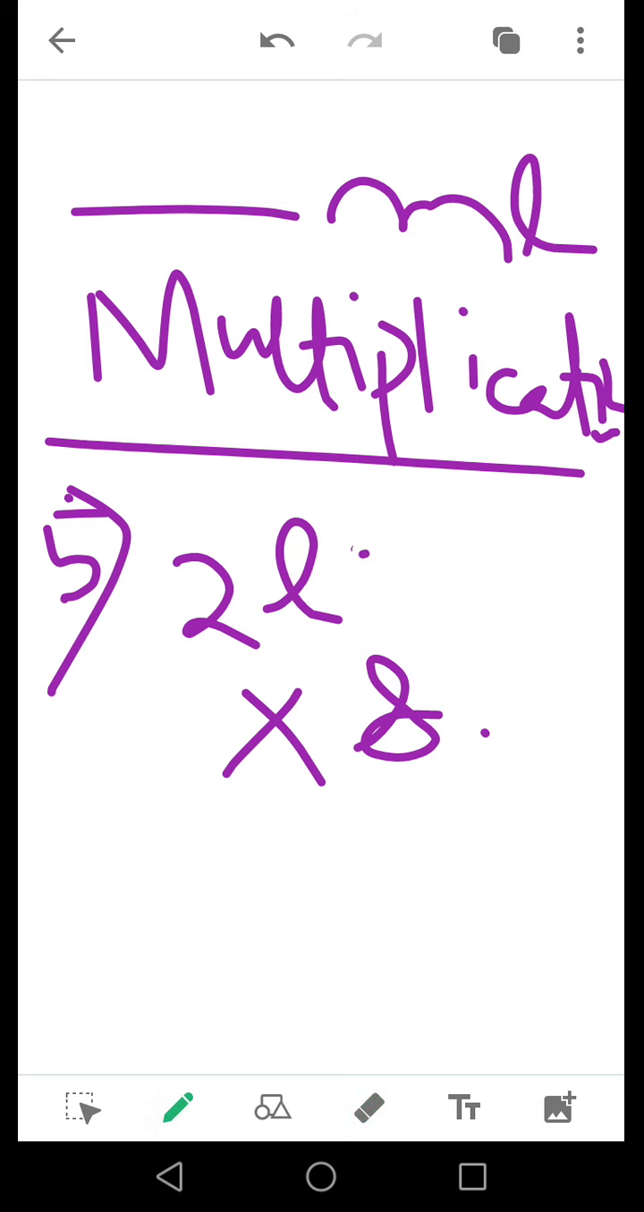
mouse_move(366, 581)
mouse_down()
mouse_move(392, 630)
mouse_move(403, 577)
mouse_up()
mouse_move(430, 562)
mouse_down()
mouse_move(490, 561)
mouse_move(418, 626)
mouse_up()
mouse_move(473, 603)
mouse_down()
mouse_move(546, 617)
mouse_move(577, 590)
mouse_move(624, 663)
mouse_up()
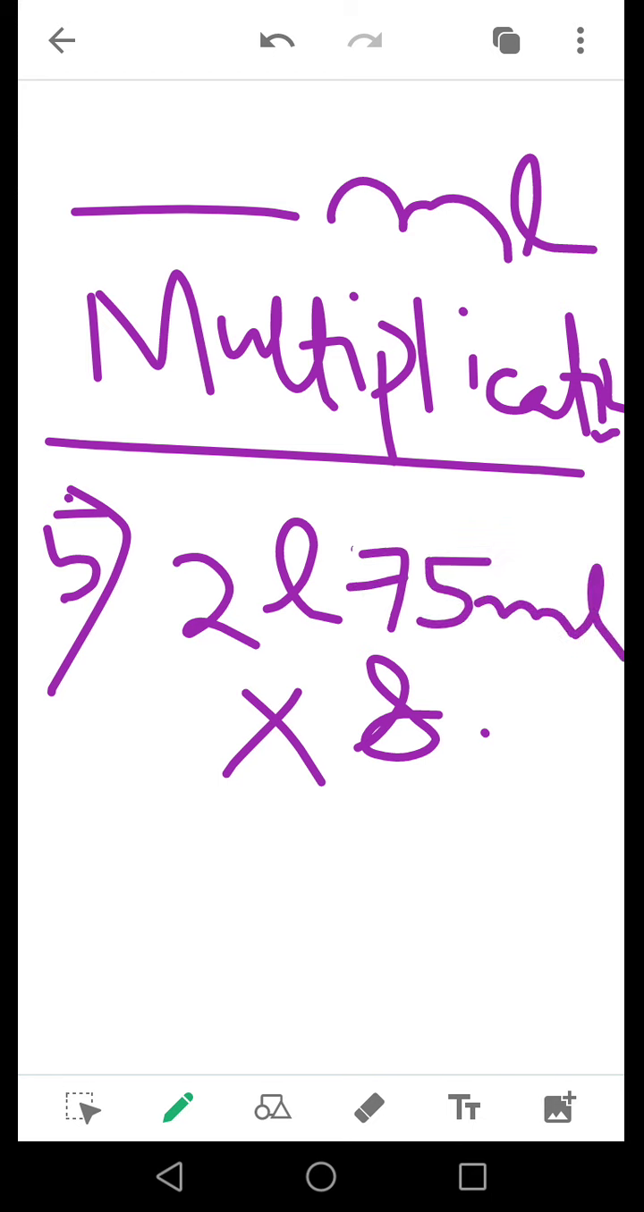
drag(97, 835, 37, 905)
drag(49, 780, 136, 841)
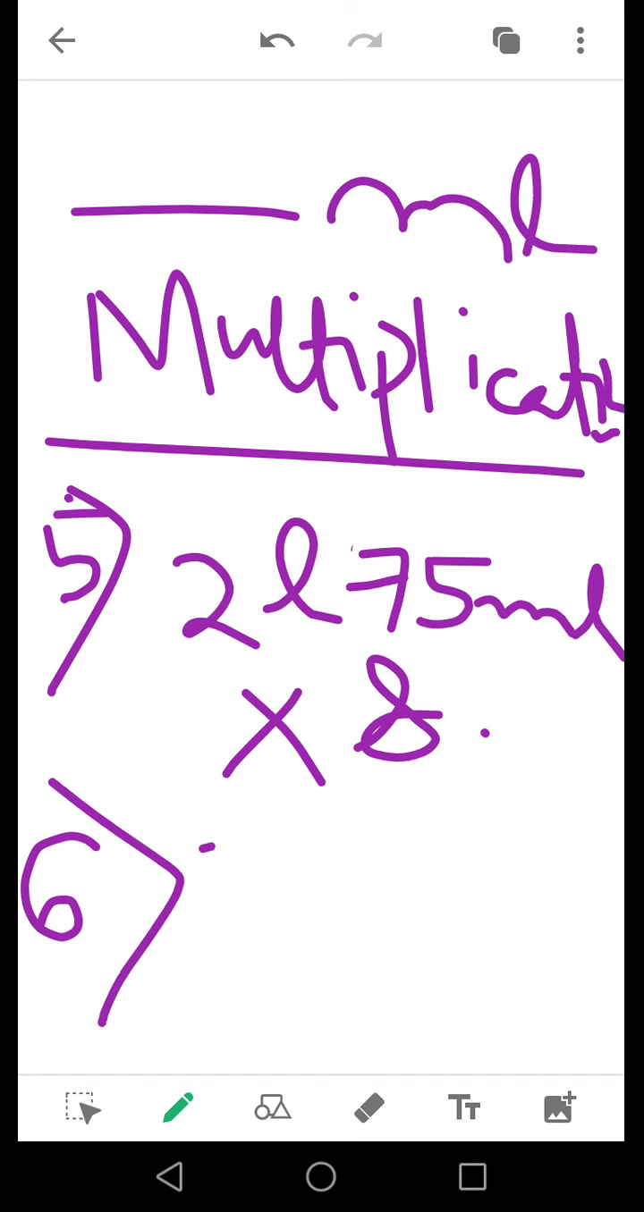
Write the amount '3l985' for question 6.
drag(205, 846, 208, 926)
drag(300, 921, 375, 914)
click(407, 881)
drag(409, 851, 411, 933)
mouse_move(473, 894)
mouse_down()
mouse_move(460, 858)
mouse_move(465, 912)
mouse_up()
drag(515, 853, 555, 850)
mouse_move(503, 860)
mouse_down()
mouse_move(541, 905)
mouse_move(513, 939)
mouse_up()
mouse_move(560, 902)
mouse_down()
mouse_move(563, 931)
mouse_move(614, 940)
mouse_up()
Add 'ml × 12' to complete question 6 and open the page list.
mouse_move(300, 961)
mouse_down()
mouse_move(358, 1029)
mouse_move(283, 1016)
mouse_up()
drag(426, 981, 417, 1042)
mouse_move(467, 1009)
mouse_down()
mouse_move(520, 1012)
mouse_move(575, 1044)
mouse_up()
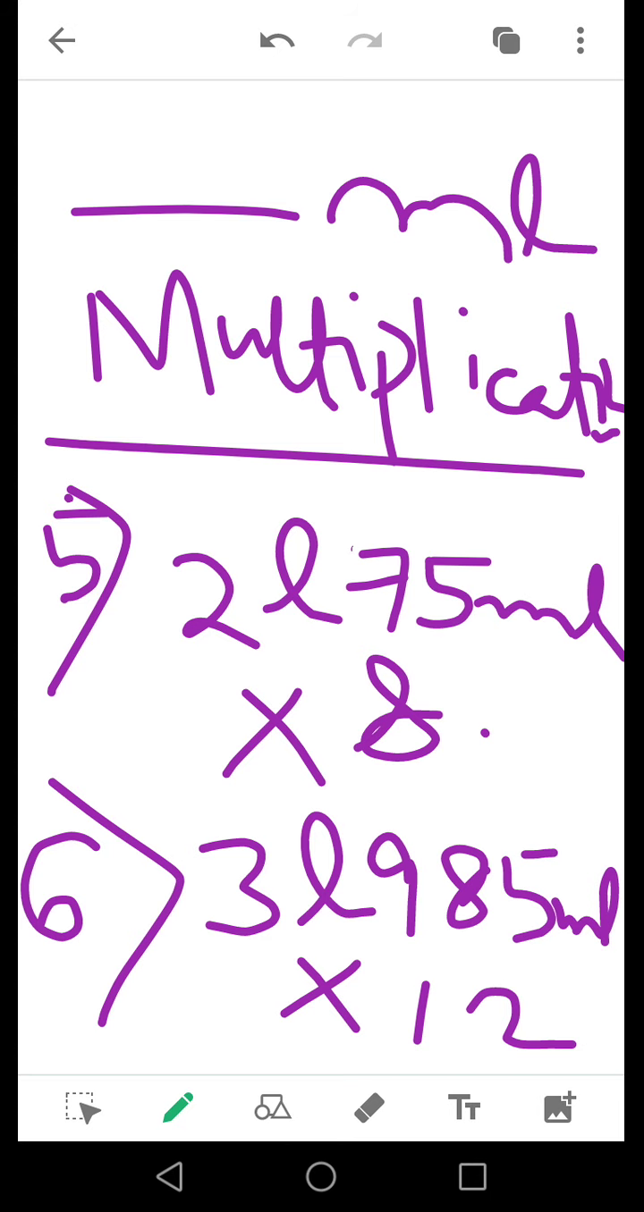
click(506, 40)
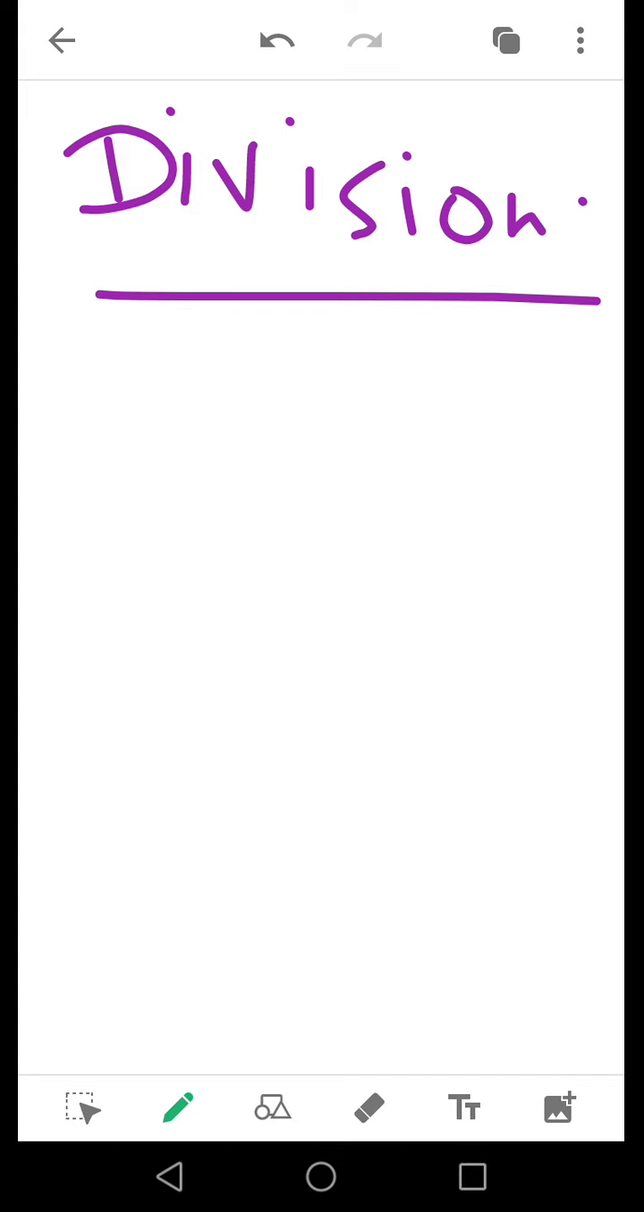
Write '7) 17008ml' under the Division heading.
mouse_move(18, 353)
mouse_down()
mouse_move(73, 443)
mouse_move(69, 402)
mouse_up()
mouse_move(42, 338)
mouse_down()
mouse_move(65, 343)
mouse_move(51, 559)
mouse_up()
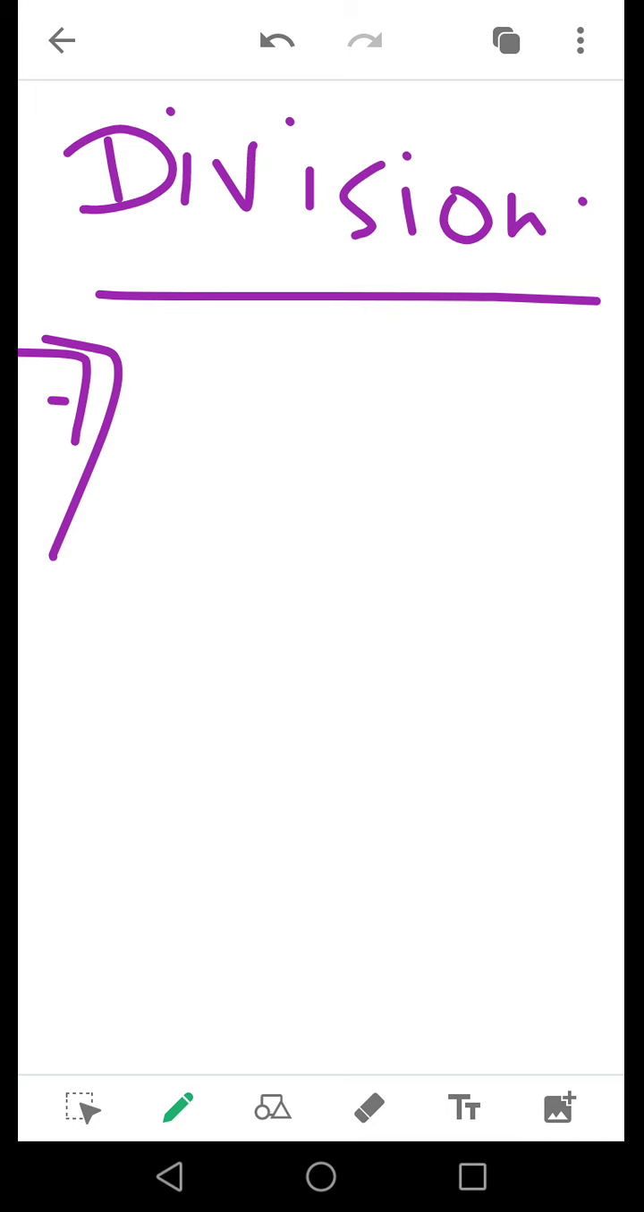
drag(193, 393, 193, 489)
mouse_move(226, 404)
mouse_down()
mouse_move(288, 403)
mouse_move(268, 521)
mouse_up()
drag(228, 452, 299, 443)
mouse_move(353, 413)
mouse_down()
mouse_move(352, 487)
mouse_move(394, 402)
mouse_up()
mouse_move(393, 402)
mouse_down()
mouse_move(427, 488)
mouse_move(441, 401)
mouse_up()
mouse_move(486, 416)
mouse_down()
mouse_move(460, 442)
mouse_move(484, 465)
mouse_move(465, 411)
mouse_up()
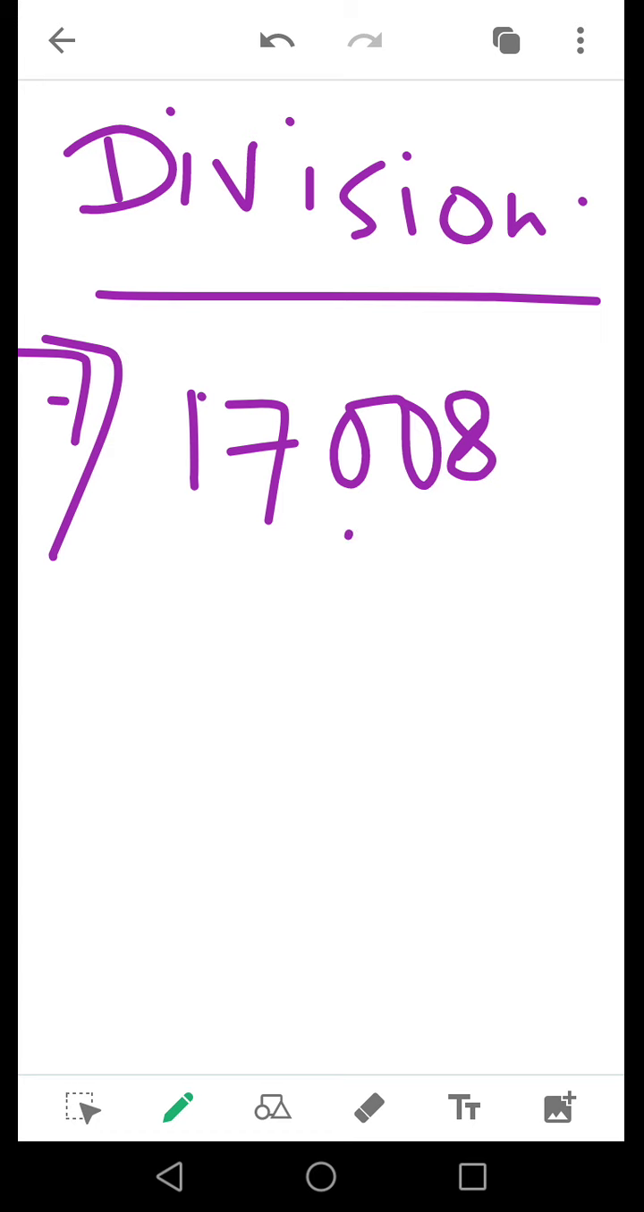
drag(348, 533, 467, 554)
mouse_move(504, 553)
mouse_down()
mouse_move(534, 478)
mouse_move(577, 551)
mouse_up()
drag(143, 554, 157, 629)
Write 'divided by 4.' below the amount.
drag(203, 580, 205, 626)
click(190, 541)
mouse_move(230, 582)
mouse_down()
mouse_move(233, 598)
mouse_move(279, 581)
mouse_up()
drag(312, 602, 313, 634)
click(293, 566)
drag(368, 597, 368, 642)
mouse_move(368, 642)
mouse_down()
mouse_move(384, 658)
mouse_move(439, 657)
mouse_up()
drag(473, 594, 477, 652)
drag(438, 639, 516, 658)
mouse_move(286, 672)
mouse_down()
mouse_move(286, 728)
mouse_move(295, 743)
mouse_up()
drag(356, 706, 361, 775)
drag(508, 699, 498, 790)
click(560, 752)
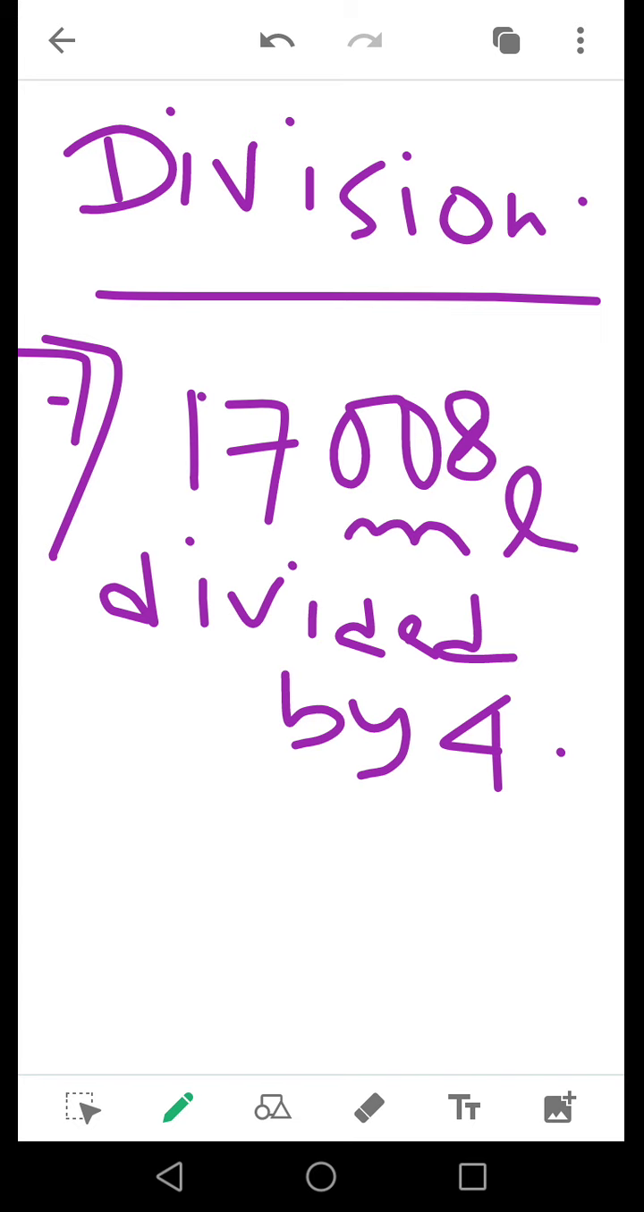
Begin the note '(Find the' below question 7.
drag(72, 741, 104, 887)
drag(115, 789, 114, 886)
drag(116, 791, 151, 784)
drag(120, 835, 168, 822)
drag(195, 817, 195, 871)
click(182, 791)
mouse_move(215, 832)
mouse_down()
mouse_move(216, 857)
mouse_move(263, 874)
mouse_up()
drag(320, 809, 323, 870)
drag(427, 809, 429, 891)
mouse_move(370, 853)
mouse_down()
mouse_move(487, 840)
mouse_move(467, 896)
mouse_up()
mouse_move(467, 886)
mouse_down()
mouse_move(523, 890)
mouse_move(565, 903)
mouse_up()
Continue the note with 'answer in' on the next line.
mouse_move(136, 946)
mouse_down()
mouse_move(120, 974)
mouse_move(184, 964)
mouse_move(218, 990)
mouse_up()
mouse_move(264, 949)
mouse_down()
mouse_move(263, 997)
mouse_move(234, 1013)
mouse_up()
mouse_move(280, 965)
mouse_down()
mouse_move(309, 992)
mouse_move(349, 952)
mouse_move(384, 1011)
mouse_up()
drag(384, 983, 443, 1029)
mouse_move(479, 990)
mouse_down()
mouse_move(480, 1027)
mouse_move(552, 1017)
mouse_up()
click(473, 949)
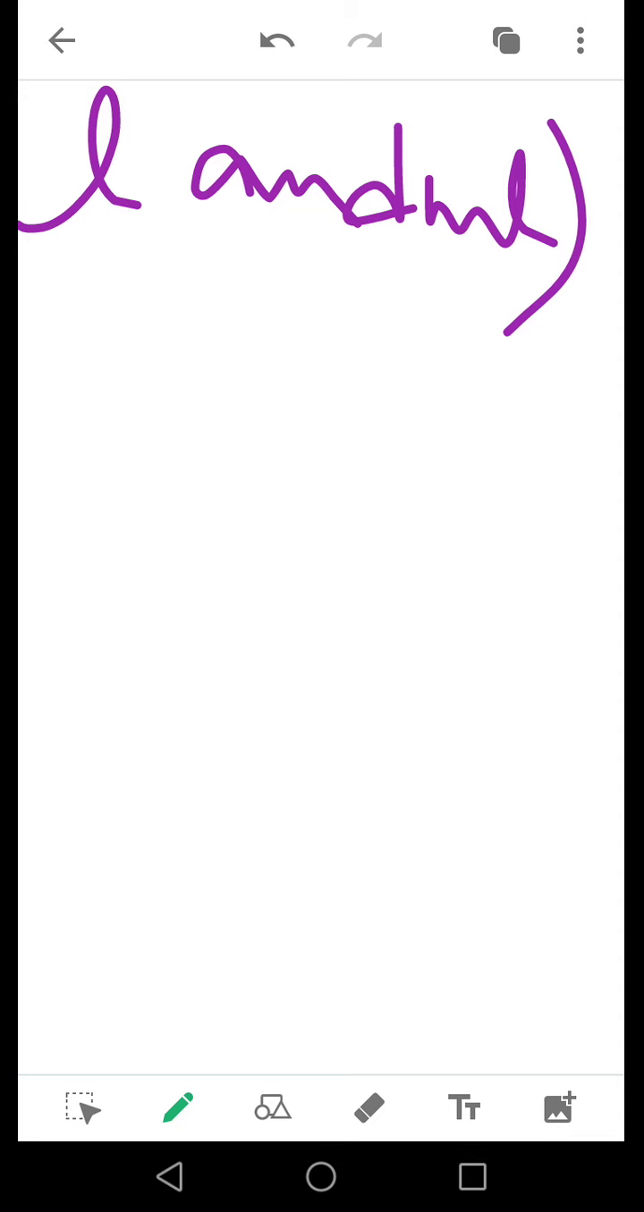
Write the question number '8)' followed by 75 in purple ink.
mouse_move(74, 329)
mouse_down()
mouse_move(44, 350)
mouse_move(67, 393)
mouse_move(100, 333)
mouse_up()
mouse_move(65, 248)
mouse_down()
mouse_move(134, 391)
mouse_move(81, 489)
mouse_up()
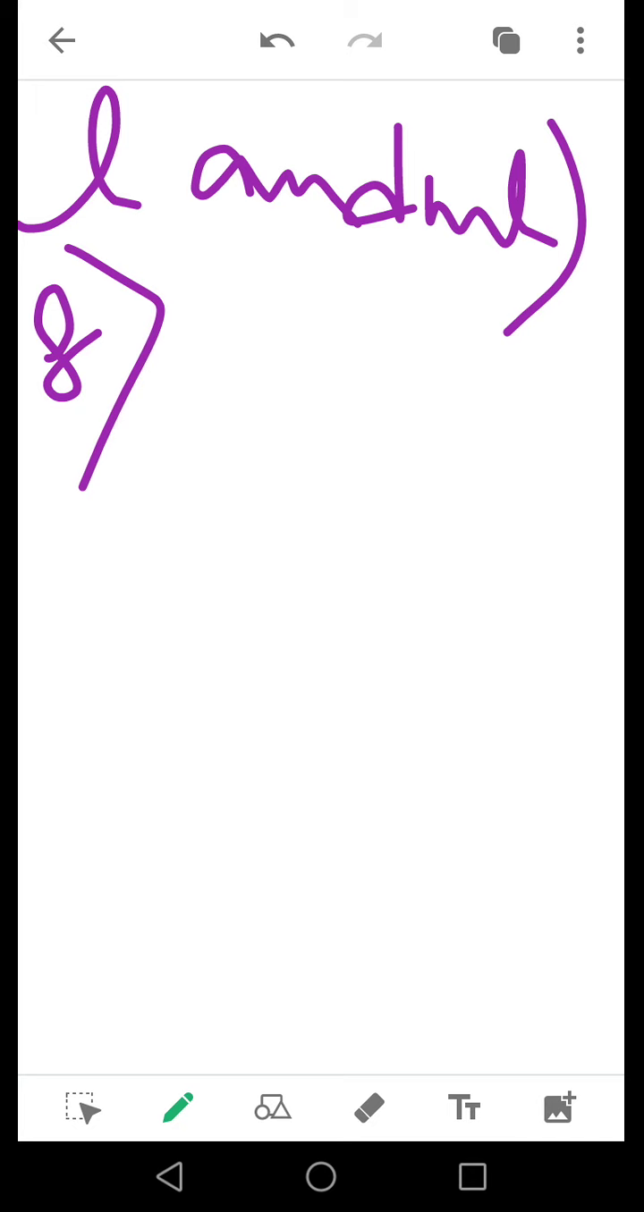
drag(78, 515, 113, 629)
drag(77, 554, 143, 547)
mouse_move(236, 517)
mouse_down()
mouse_move(184, 531)
mouse_move(206, 620)
mouse_move(161, 623)
mouse_up()
mouse_move(231, 566)
mouse_down()
mouse_move(260, 608)
mouse_move(351, 609)
mouse_move(371, 617)
mouse_up()
Erase the wrong digits and complete the amount as 75l25ml.
mouse_move(415, 549)
mouse_down()
mouse_move(461, 607)
mouse_move(482, 606)
mouse_up()
mouse_move(492, 554)
mouse_down()
mouse_move(521, 547)
mouse_move(481, 629)
mouse_up()
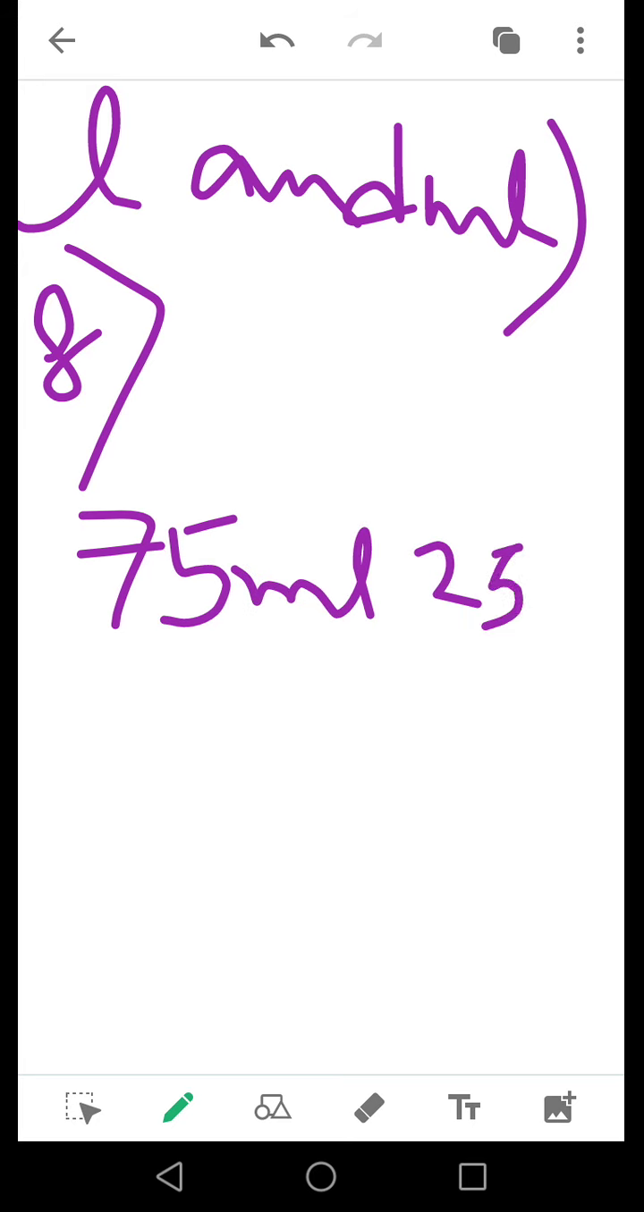
click(369, 1109)
mouse_move(510, 558)
mouse_down()
mouse_move(439, 642)
mouse_move(343, 639)
mouse_move(506, 619)
mouse_up()
click(178, 1109)
drag(240, 637, 345, 620)
mouse_move(362, 532)
mouse_down()
mouse_move(390, 559)
mouse_move(399, 605)
mouse_up()
mouse_move(424, 540)
mouse_down()
mouse_move(473, 534)
mouse_move(463, 610)
mouse_move(440, 618)
mouse_up()
mouse_move(506, 590)
mouse_down()
mouse_move(520, 631)
mouse_move(572, 626)
mouse_move(601, 647)
mouse_up()
mouse_move(136, 654)
mouse_down()
mouse_move(135, 696)
mouse_move(158, 720)
mouse_up()
Write 'divided by 25.' underneath the 75l25ml amount.
click(177, 648)
mouse_move(199, 673)
mouse_down()
mouse_move(207, 707)
mouse_move(268, 675)
mouse_move(298, 734)
mouse_up()
click(280, 634)
drag(356, 699, 322, 720)
mouse_move(364, 660)
mouse_down()
mouse_move(385, 715)
mouse_move(446, 708)
mouse_move(514, 738)
mouse_up()
drag(550, 671, 531, 751)
mouse_move(590, 715)
mouse_down()
mouse_move(623, 741)
mouse_move(532, 800)
mouse_up()
drag(273, 789, 306, 870)
mouse_move(327, 787)
mouse_down()
mouse_move(392, 783)
mouse_move(332, 874)
mouse_up()
click(425, 852)
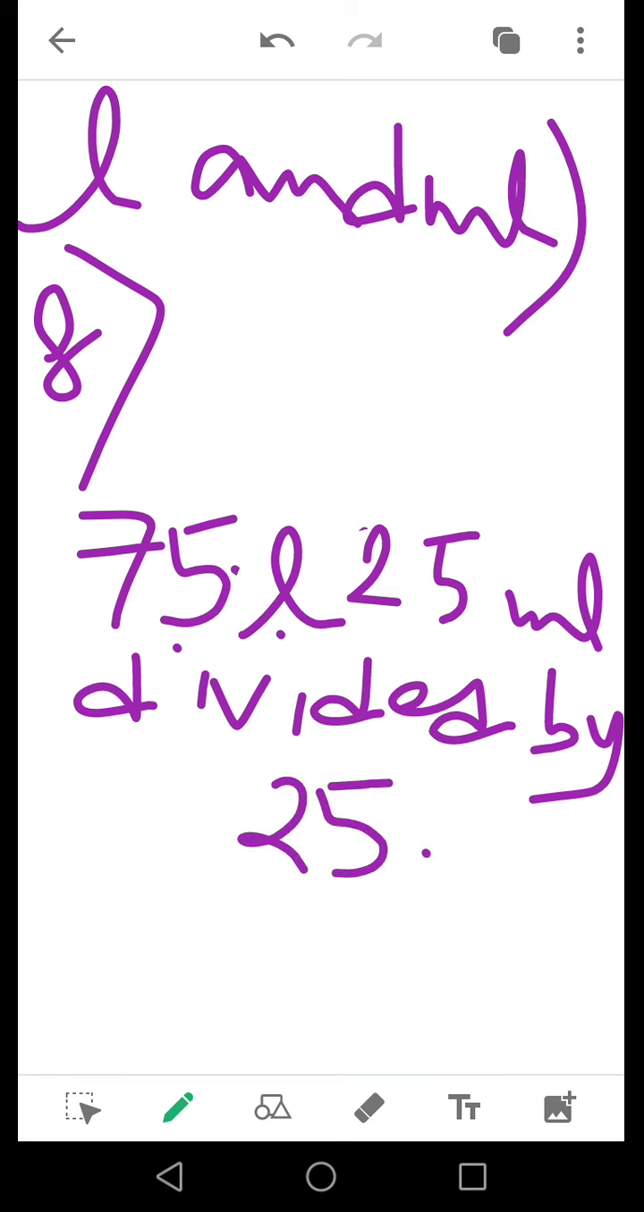